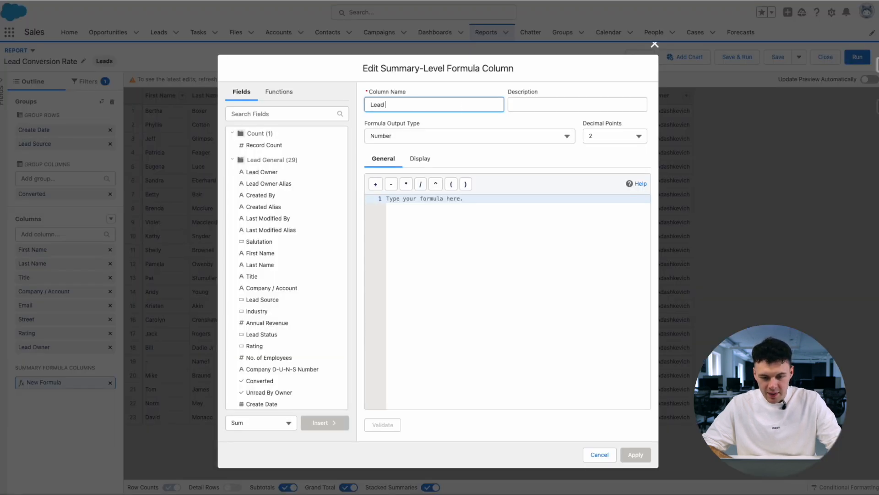
Step: Name the summary formula column Lead Conversion Rate and set its output type to Percent
text(Lead Conversion Rate)
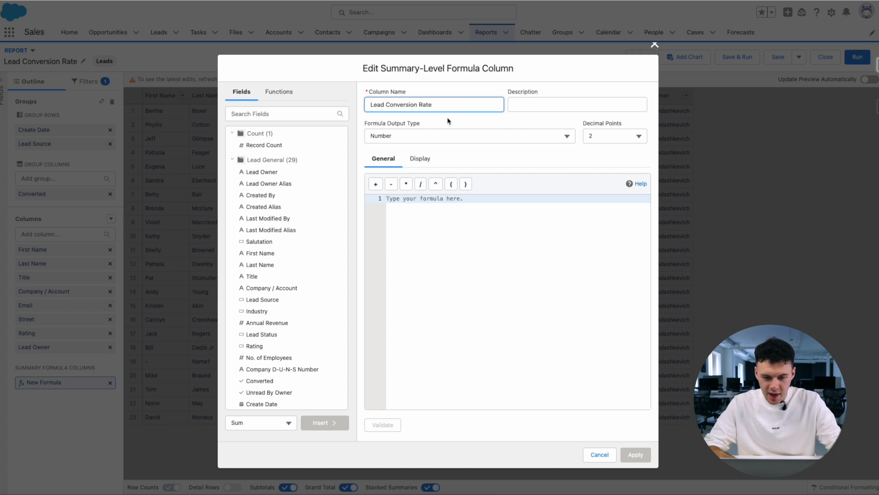
click(404, 134)
click(398, 169)
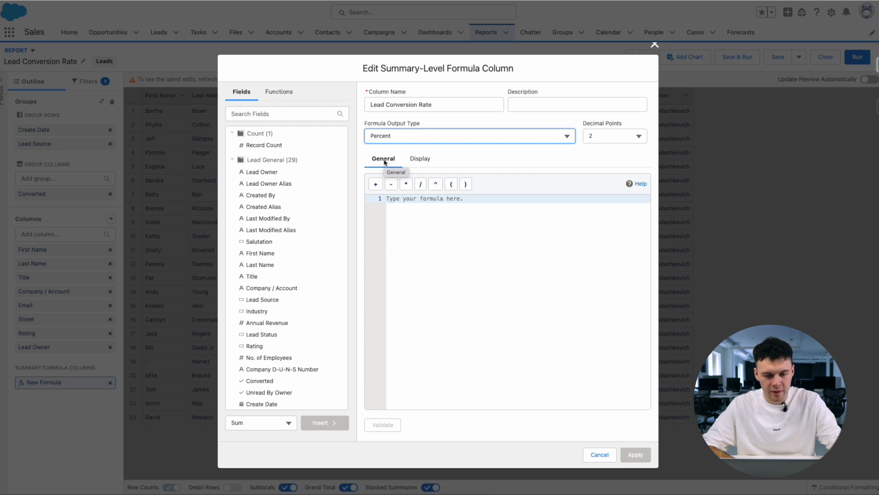
Step: Insert the sum of the Converted field into the formula, followed by a division operator
click(303, 113)
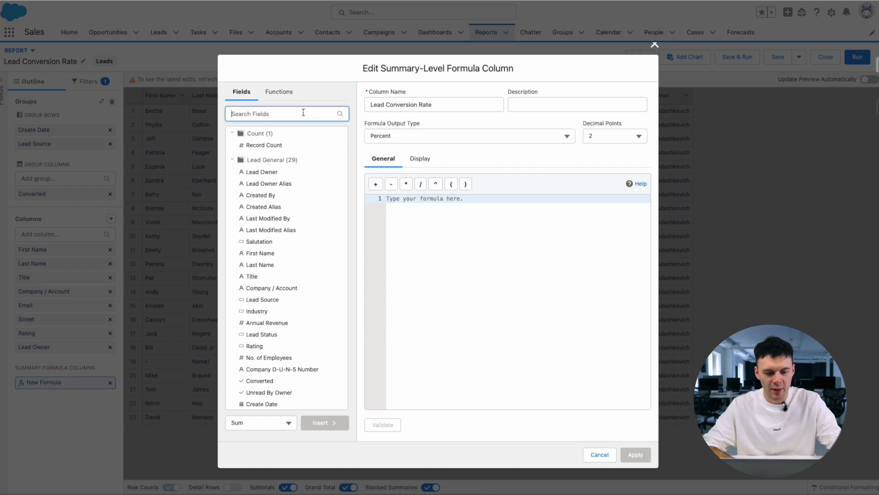
text(conv)
click(270, 147)
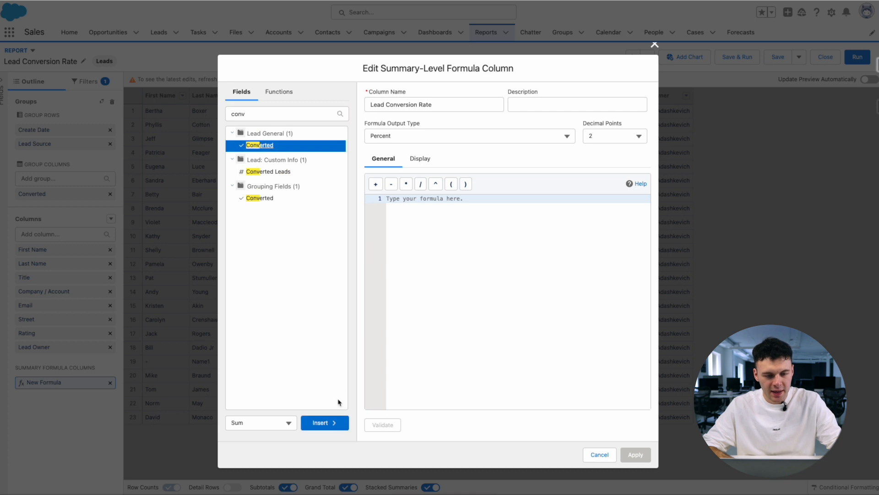
click(325, 422)
click(421, 183)
Step: Insert Record Count as the divisor to complete the formula CONVERTED:SUM/RowCount
click(269, 113)
text(reco)
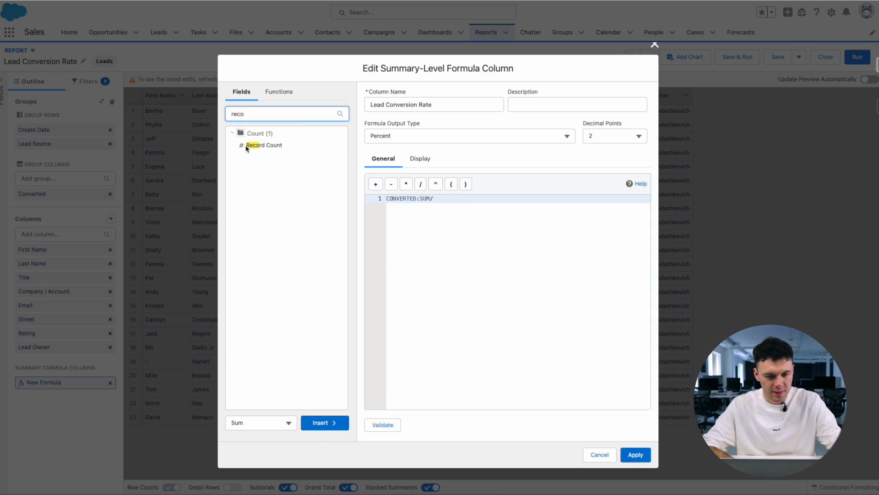
click(247, 145)
click(330, 422)
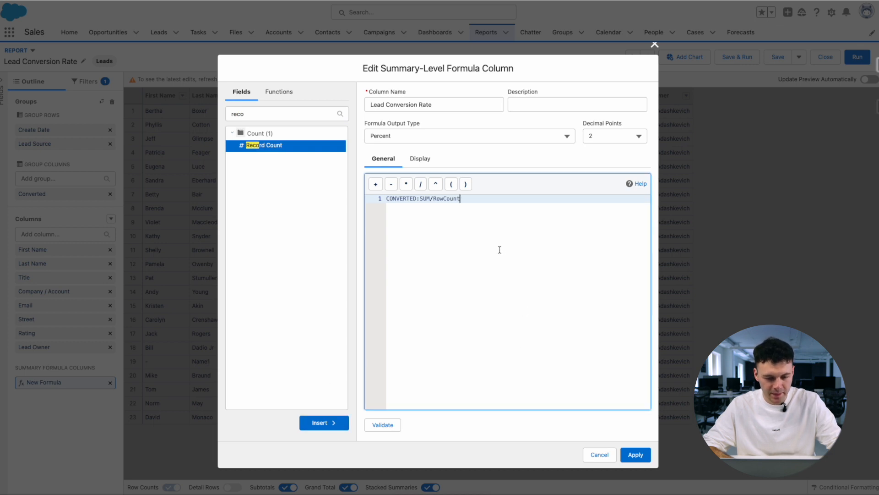
Step: Validate and apply the Lead Conversion Rate formula, and run the report
click(383, 425)
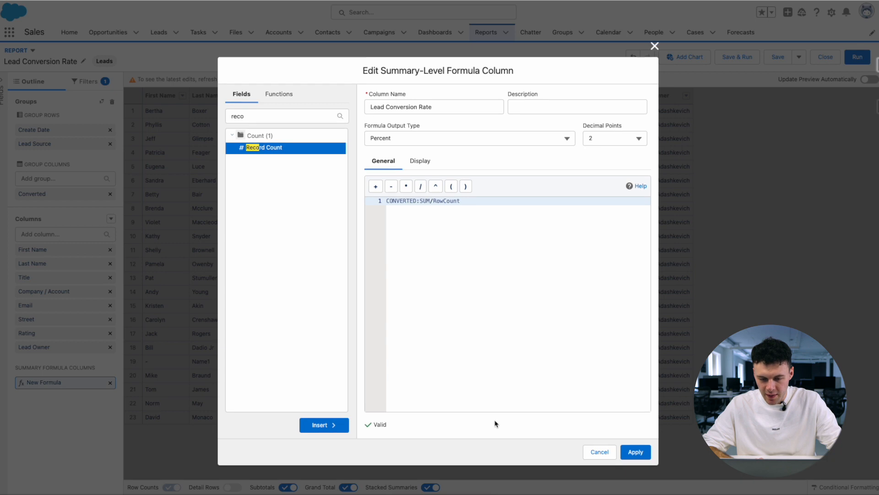
click(636, 452)
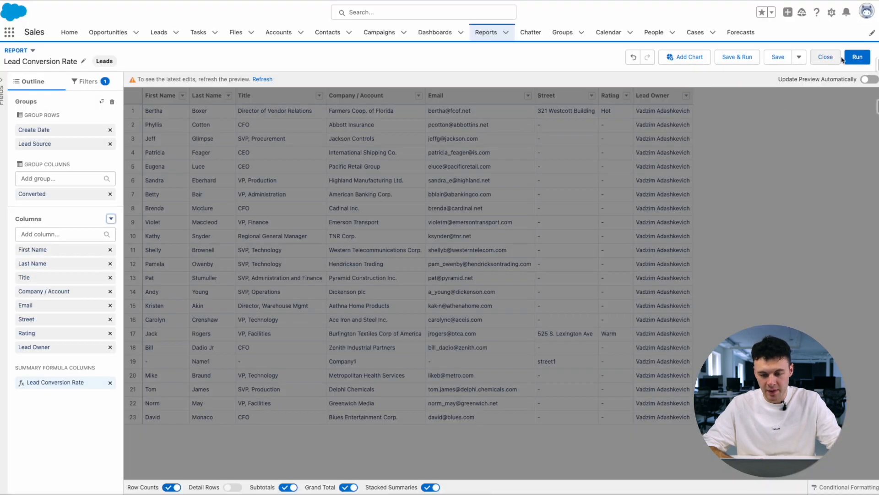
click(842, 58)
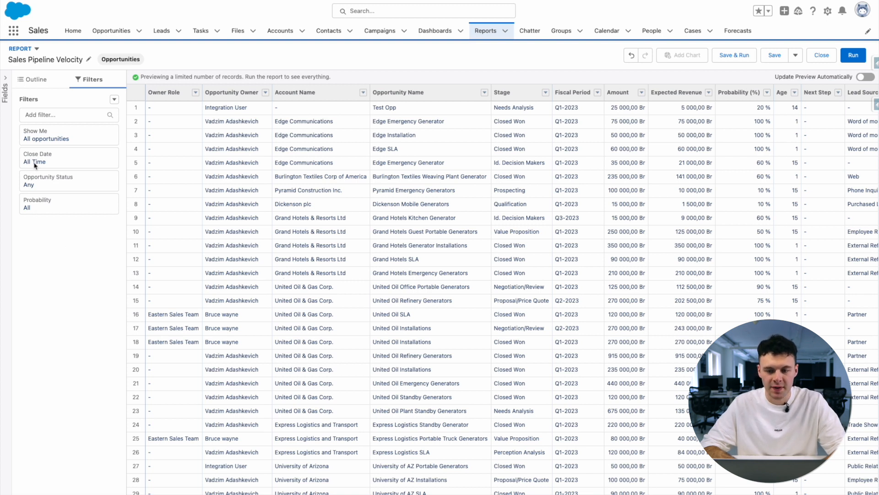
Step: Group the rows of the Sales Pipeline Velocity report by Created Date
click(33, 79)
click(49, 125)
text(date)
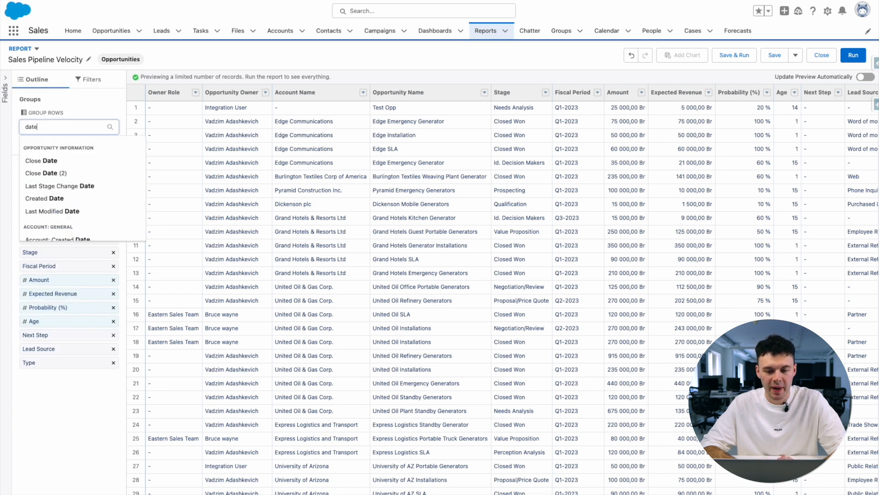
click(67, 199)
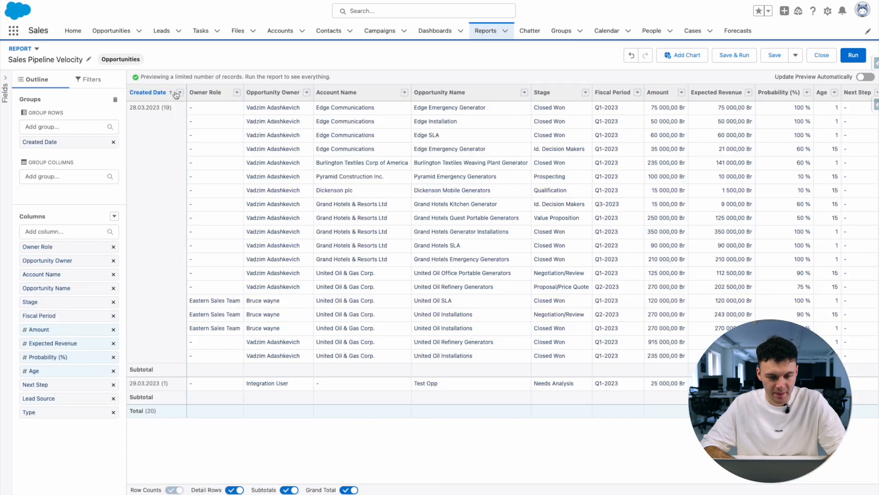
Step: Group the Created Date values by month and refresh the report preview
click(179, 92)
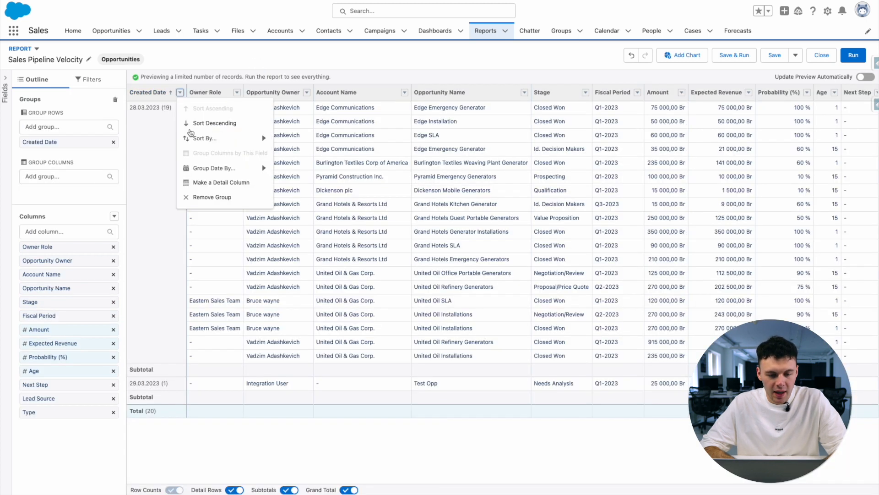
mouse_move(215, 168)
click(315, 192)
click(264, 78)
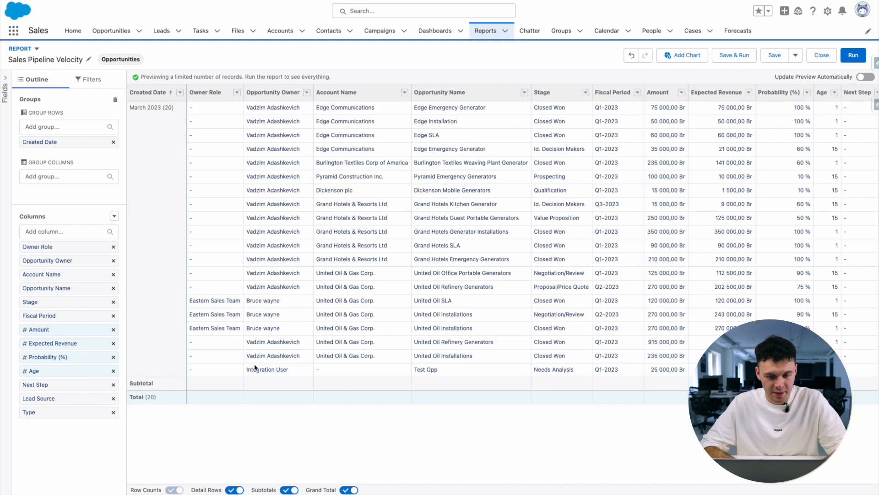
Step: Hide the detail rows and add a summary formula column named Sales Pipeline Velocity
click(234, 490)
click(114, 216)
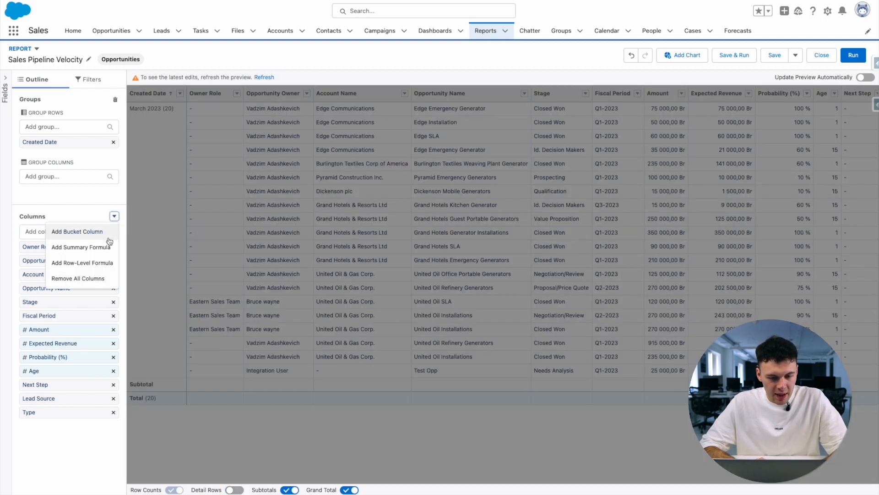
click(106, 247)
text(Sales Pipeline Velocity)
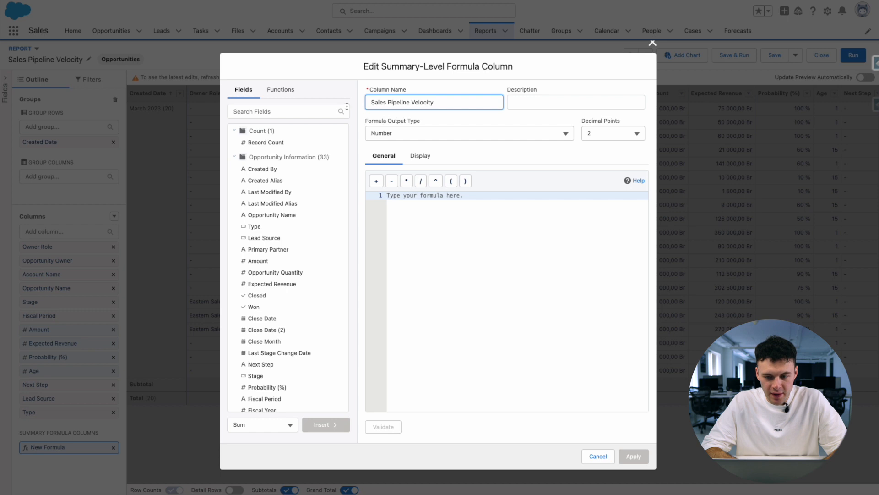
Step: Start the formula with Record Count followed by a multiplication operator
click(292, 111)
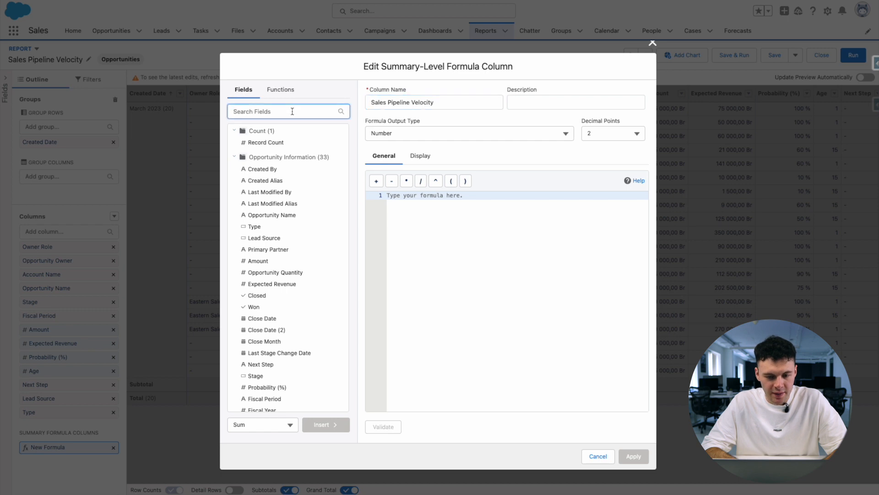
text(rec)
click(294, 144)
click(329, 424)
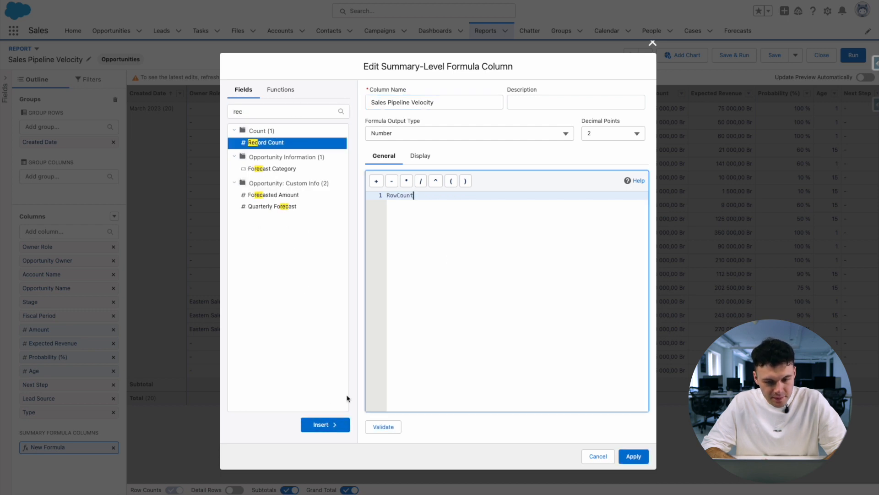
click(406, 180)
Step: Insert the average of the Amount field into the formula as the second factor
drag(269, 113, 220, 115)
key(BackSpace)
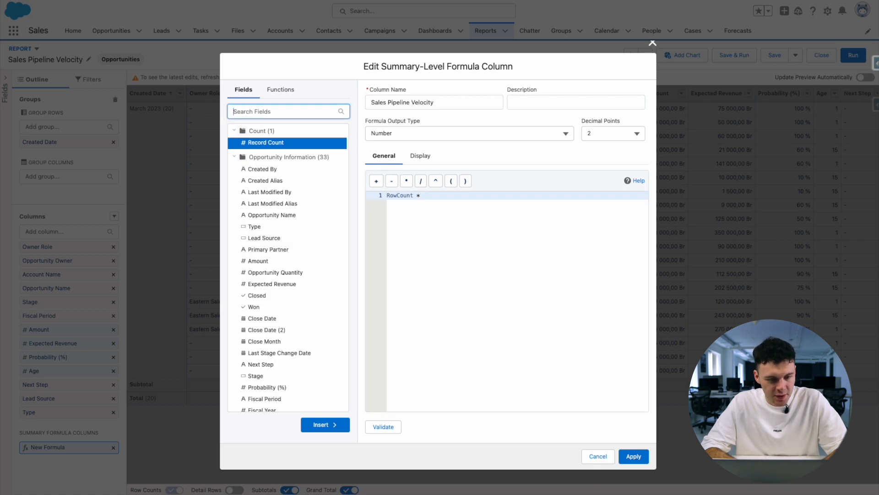
text(amount)
click(252, 143)
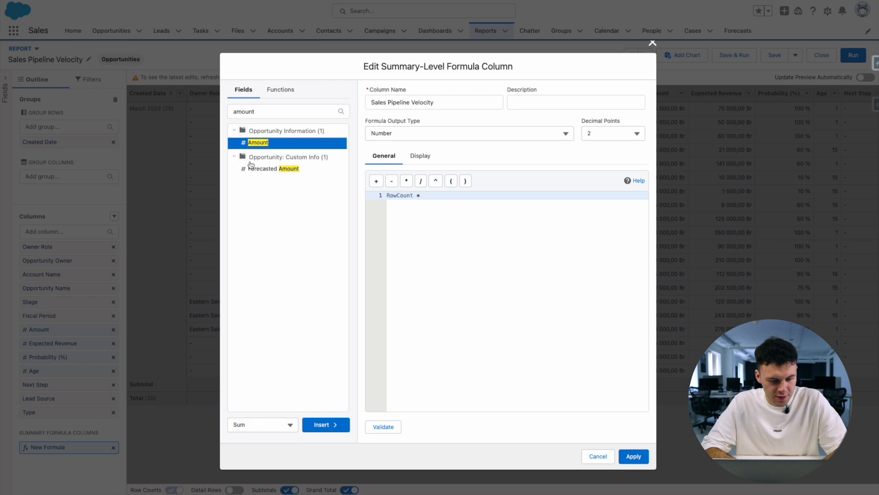
click(257, 424)
click(252, 457)
click(323, 424)
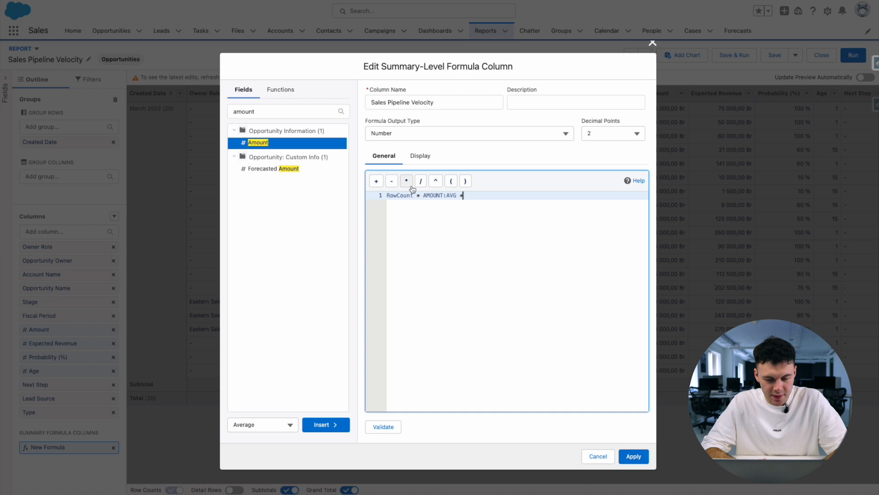
Step: Add a parenthesised term to the formula containing the sum of Won and a division operator
click(451, 180)
click(465, 180)
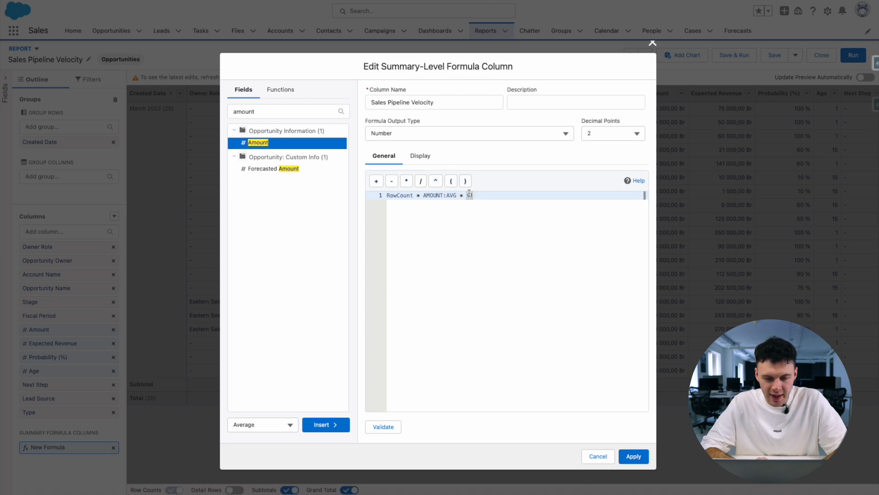
click(264, 111)
double_click(263, 111)
text(wo)
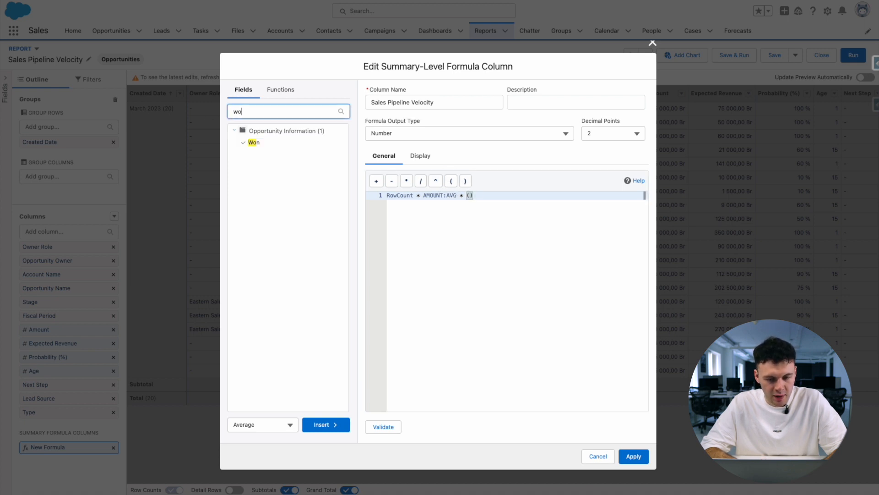
click(250, 143)
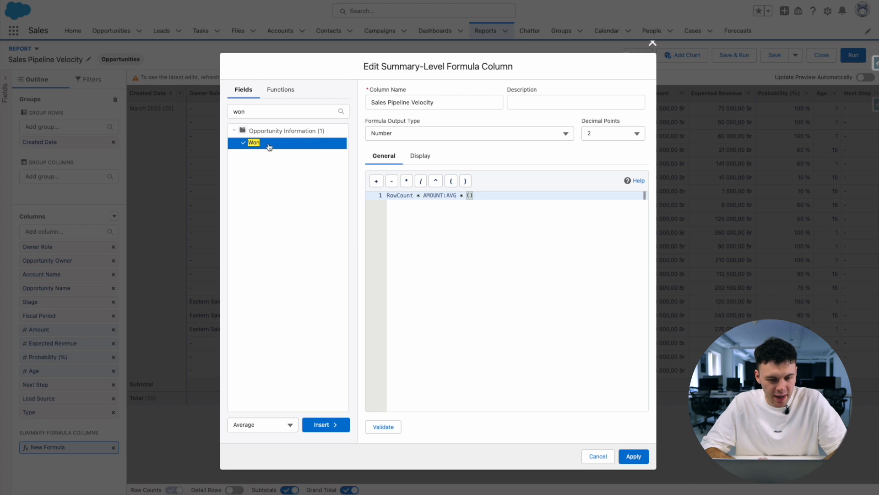
click(267, 144)
click(277, 423)
click(262, 444)
click(319, 426)
click(424, 182)
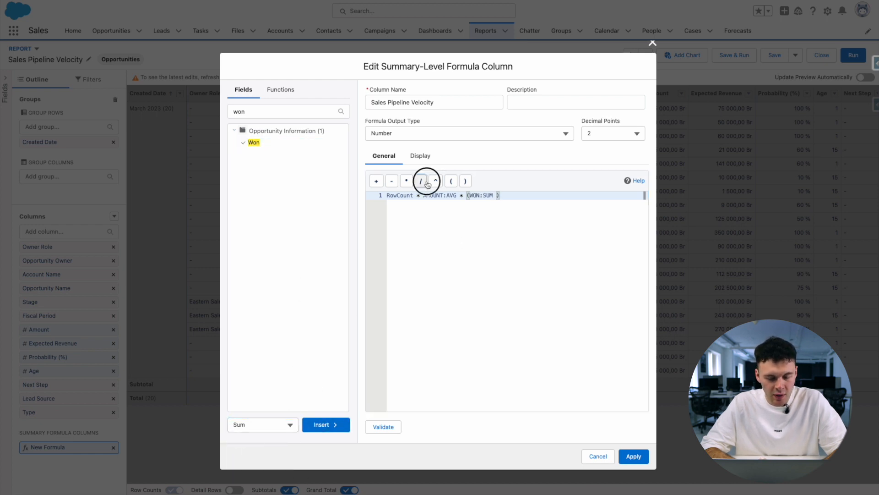
Step: Insert Record Count as the divisor of the Won sum inside the parentheses
drag(256, 113, 224, 117)
text(rec)
click(266, 144)
click(321, 430)
click(548, 199)
Step: Divide the formula by a new parenthesised term containing the sum of Days to Close Deal
click(421, 180)
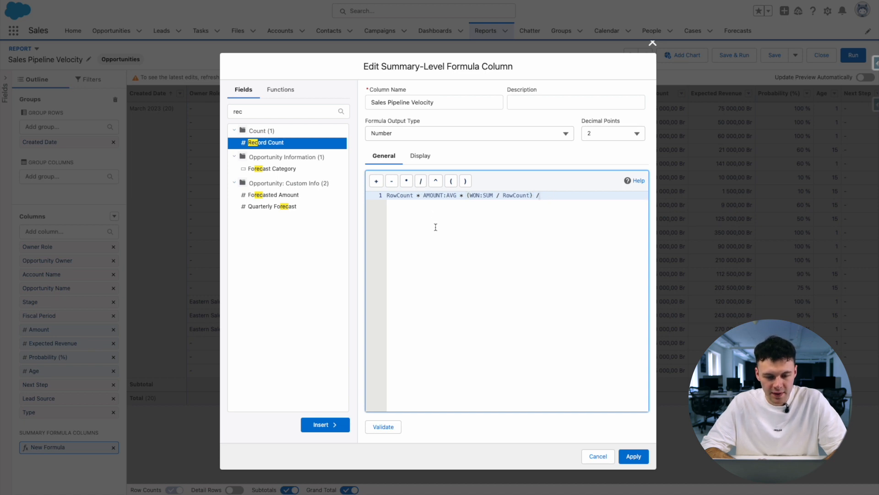
click(451, 180)
click(465, 181)
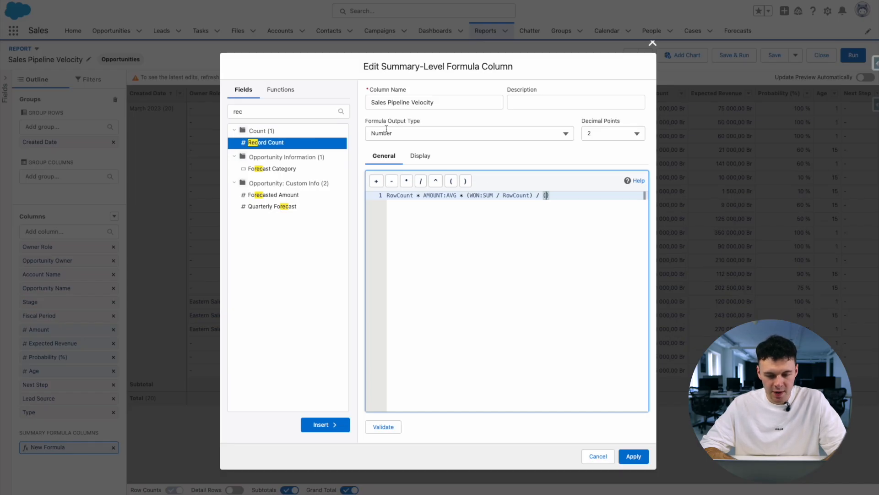
click(261, 107)
key(BackSpace)
key(BackSpace)
key(BackSpace)
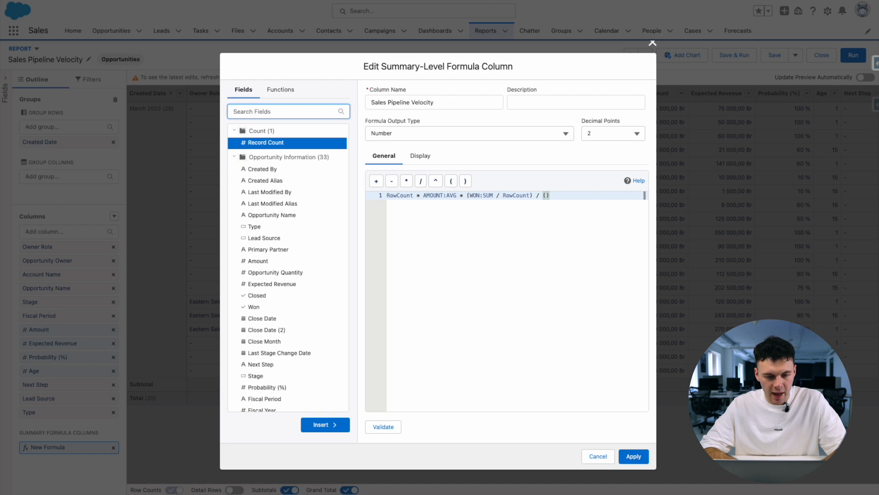
text(days)
click(271, 142)
click(325, 425)
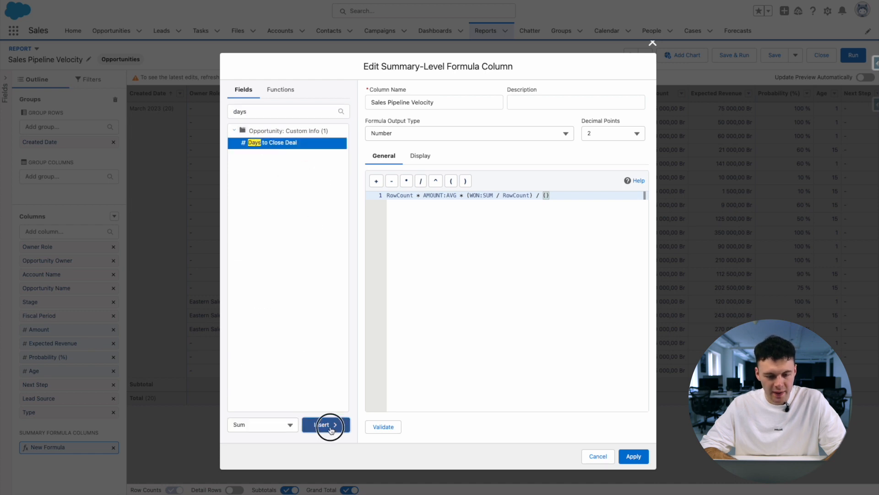
Step: Divide the Days to Close Deal sum by Record Count inside the last parentheses
click(420, 180)
click(269, 111)
text(rec)
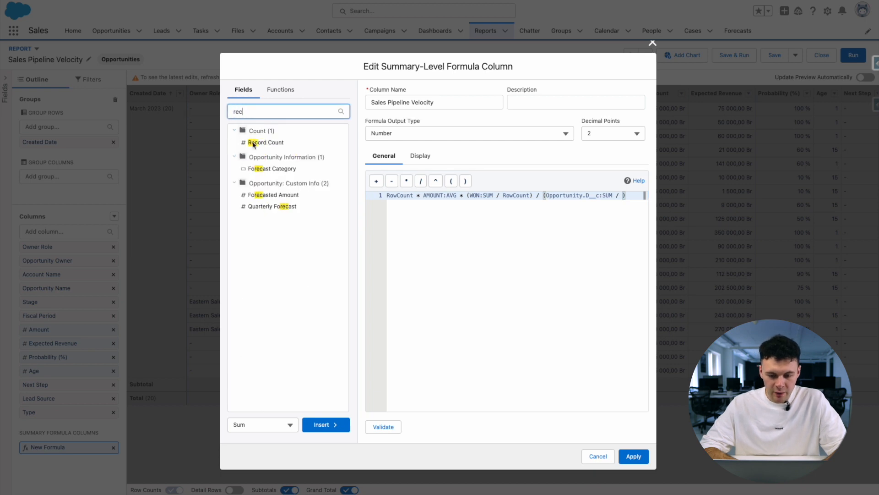
click(270, 143)
click(320, 424)
Step: Validate and apply the Sales Pipeline Velocity formula, and run the report
click(390, 427)
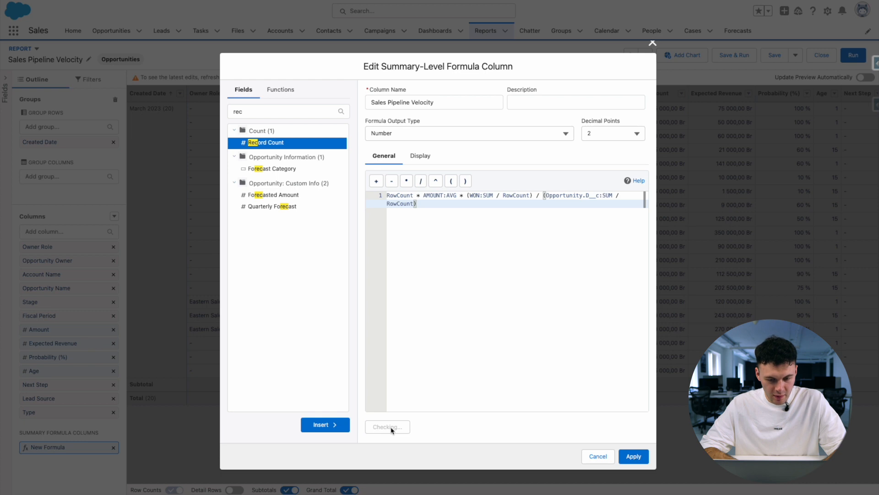
click(631, 454)
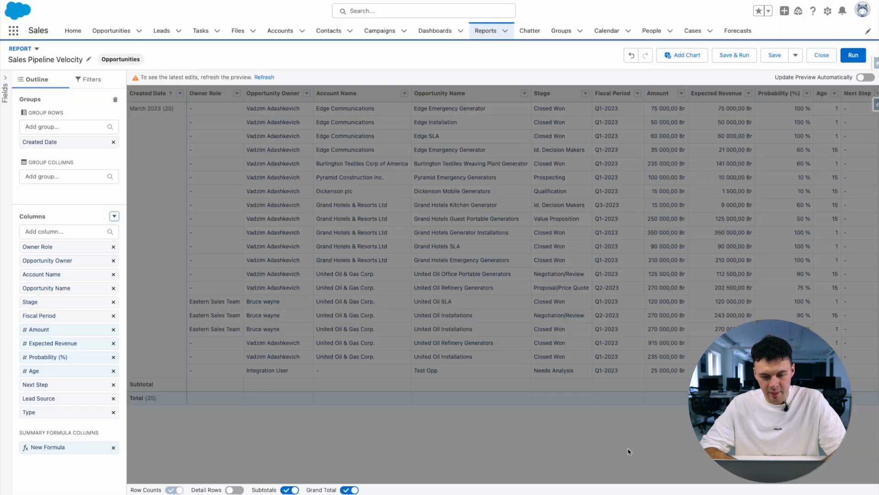
click(853, 55)
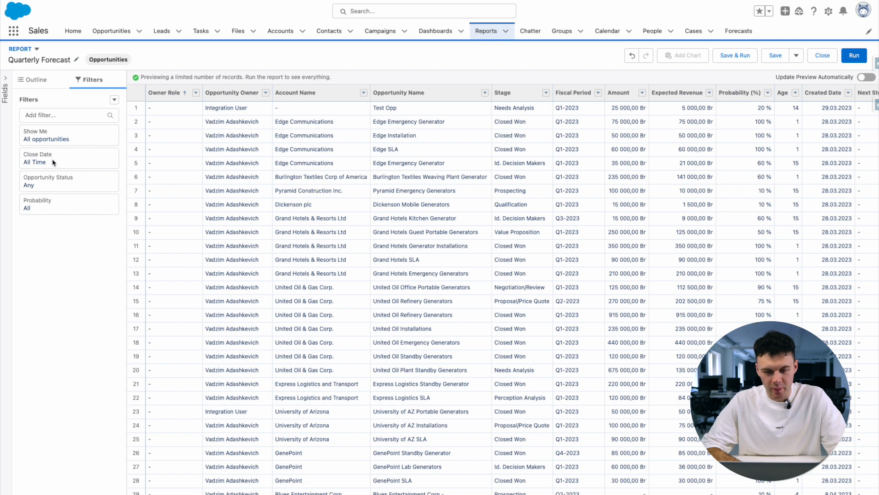
Step: Group the rows of the Quarterly Forecast report by Close Date and refresh the preview
click(36, 79)
click(49, 127)
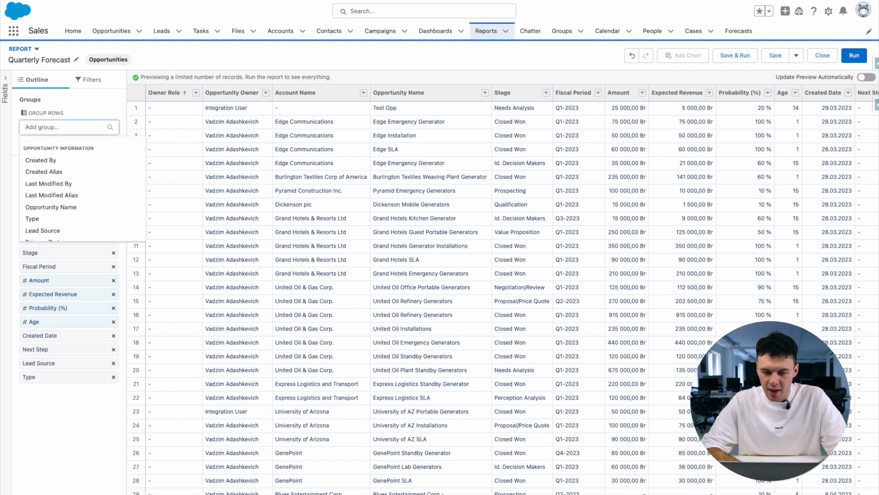
text(date)
click(41, 161)
click(264, 78)
Step: Change the date unit of the Close Date grouping in the Quarterly Forecast report and hide the detail rows
click(174, 92)
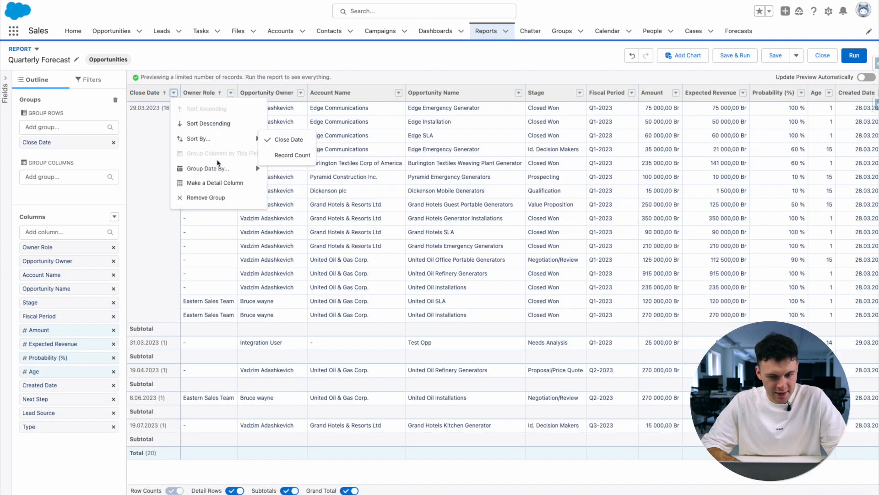
mouse_move(215, 168)
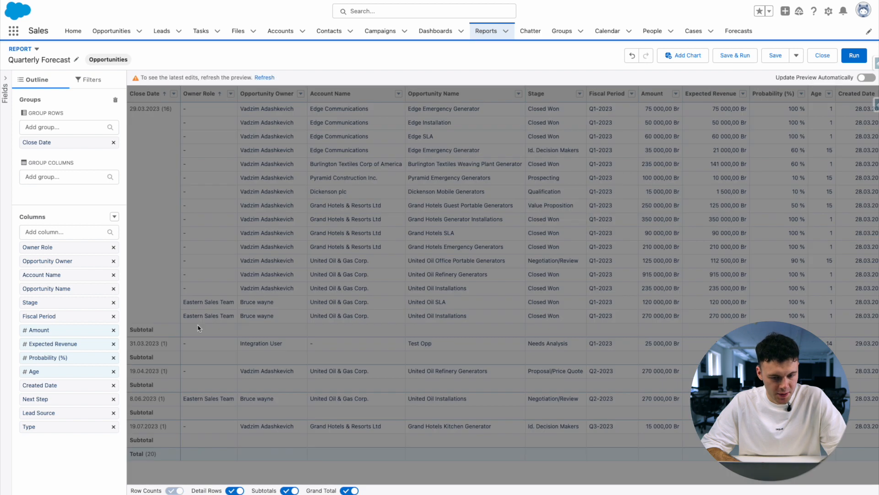
click(234, 490)
Step: Add a summary formula column named Quarterly Forecast containing the sum of Expected Revenue, and apply it
click(114, 216)
click(69, 230)
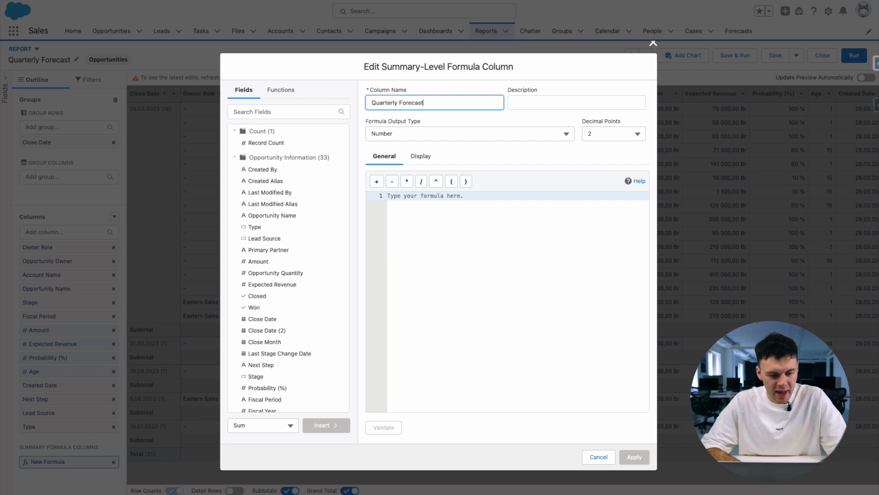
click(314, 110)
text(exp)
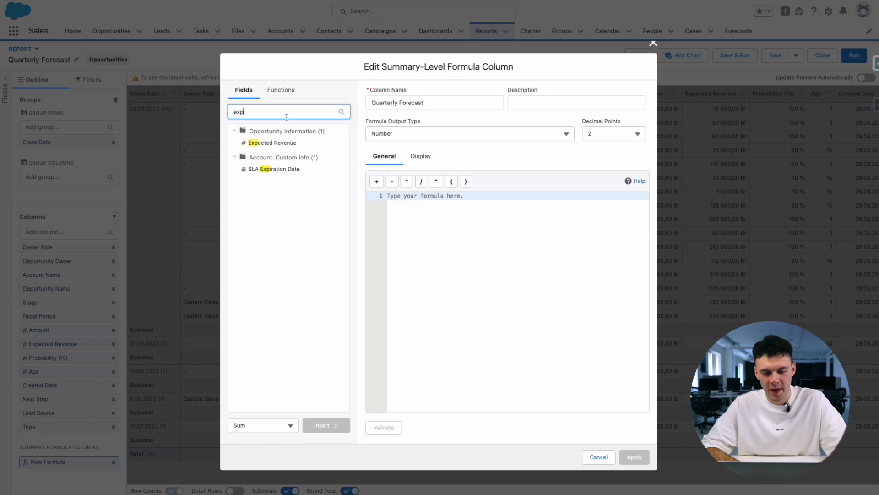
click(287, 144)
click(326, 425)
click(635, 457)
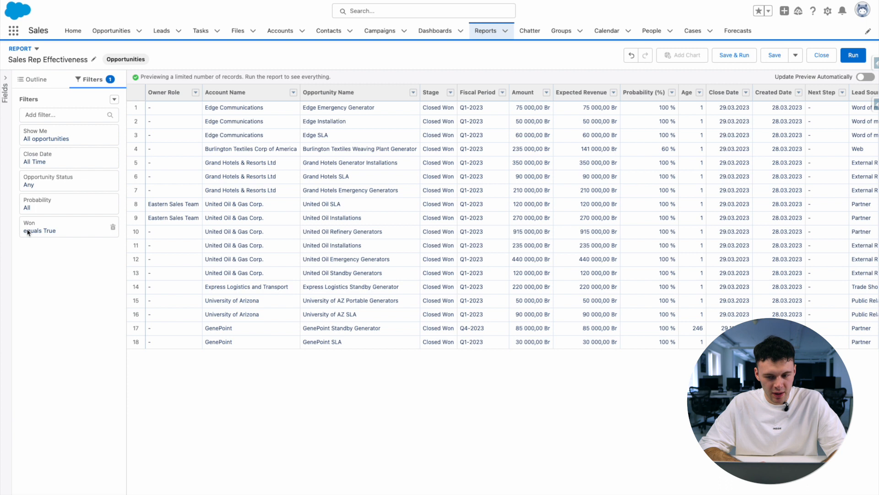
Step: Group the rows of the Sales Rep Effectiveness report by Opportunity Owner and refresh the preview
click(33, 80)
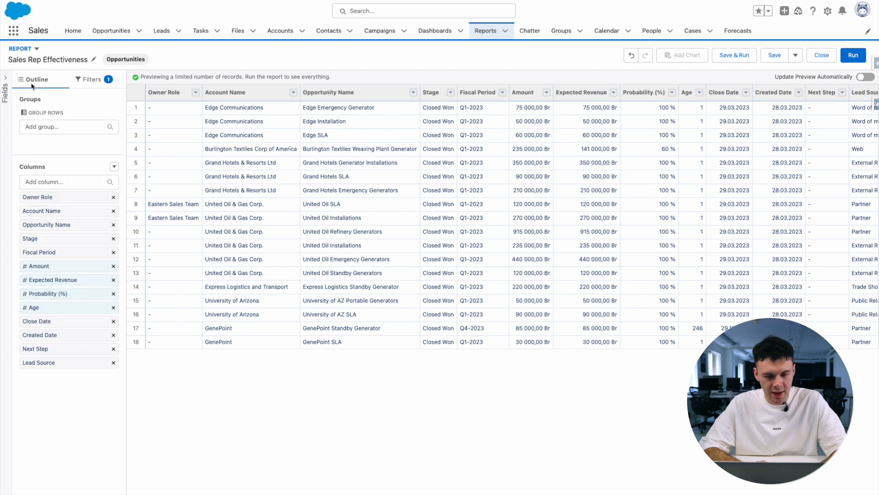
click(49, 127)
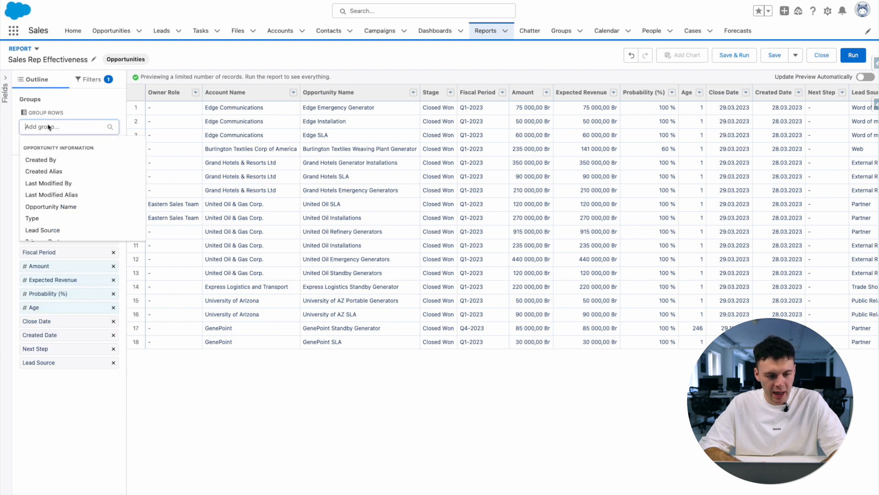
text(owner)
click(53, 157)
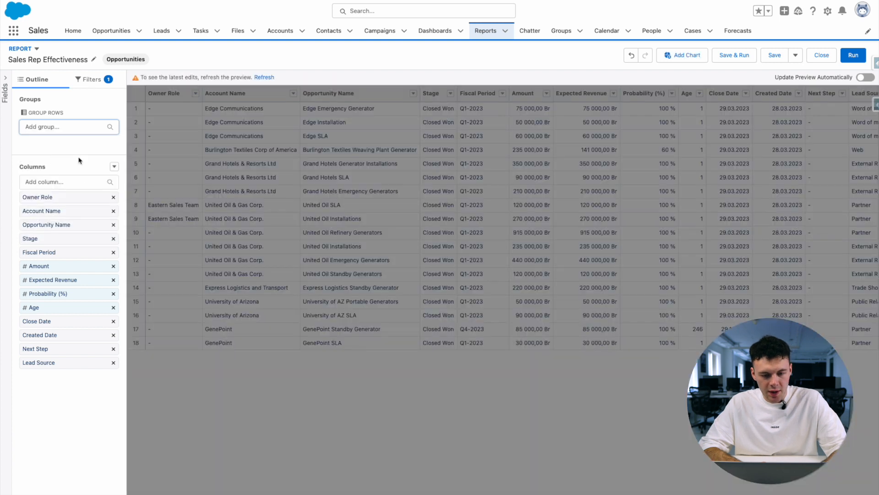
click(266, 78)
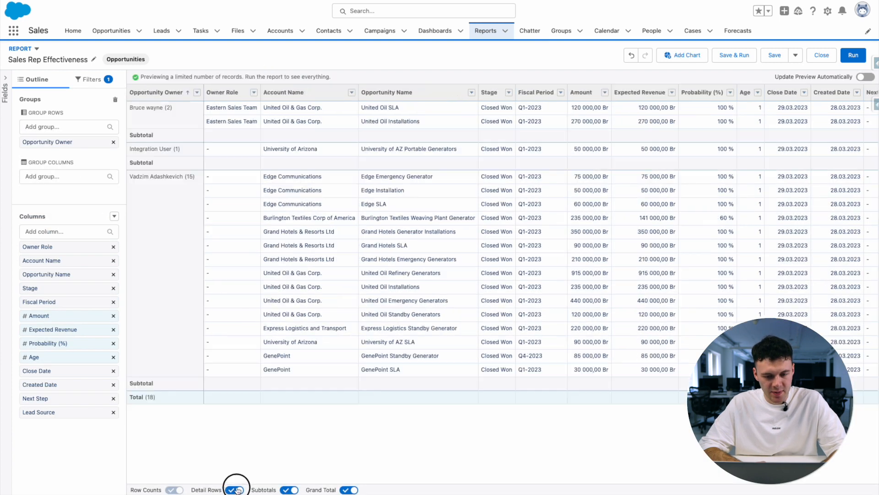
Step: Hide the detail rows and add a summary formula column named Effectiveness containing the sum of Amount
click(114, 216)
click(108, 243)
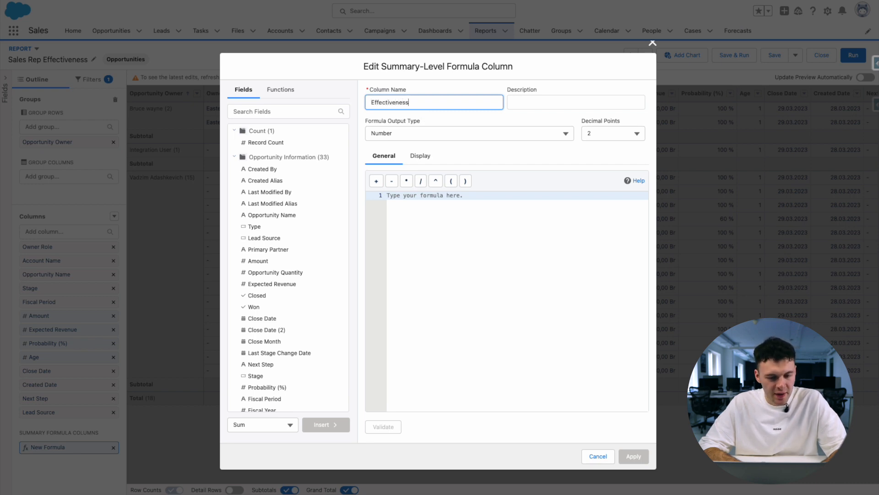
click(292, 113)
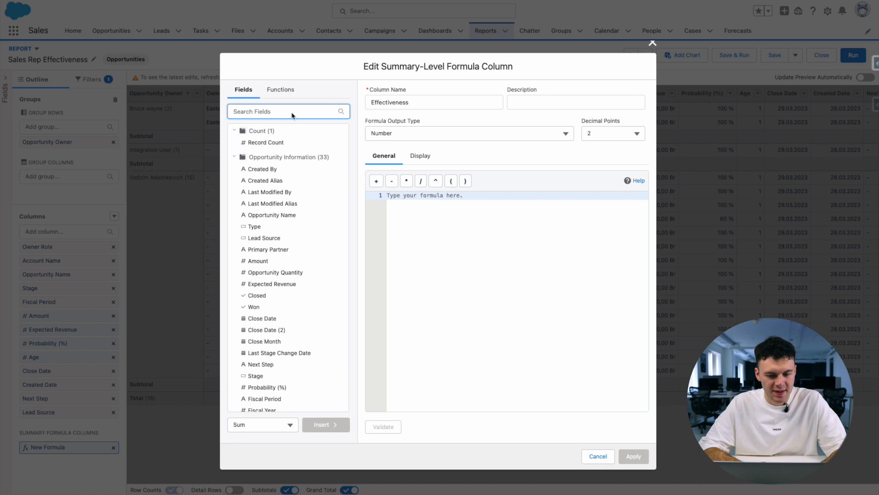
text(amo)
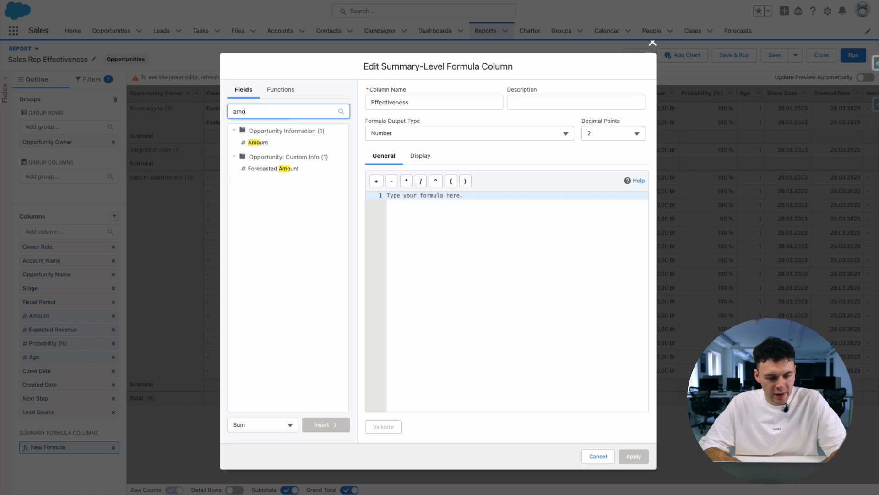
click(291, 144)
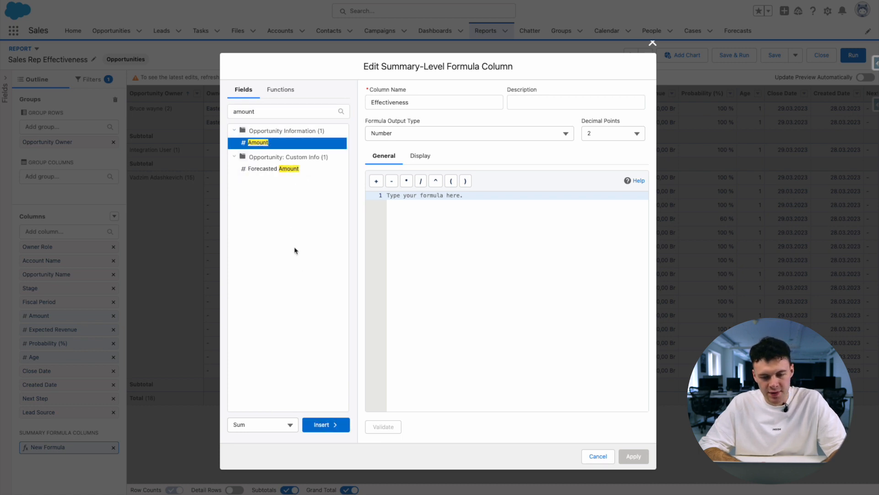
click(327, 426)
Step: Validate and apply the Effectiveness formula, and run the report
click(385, 427)
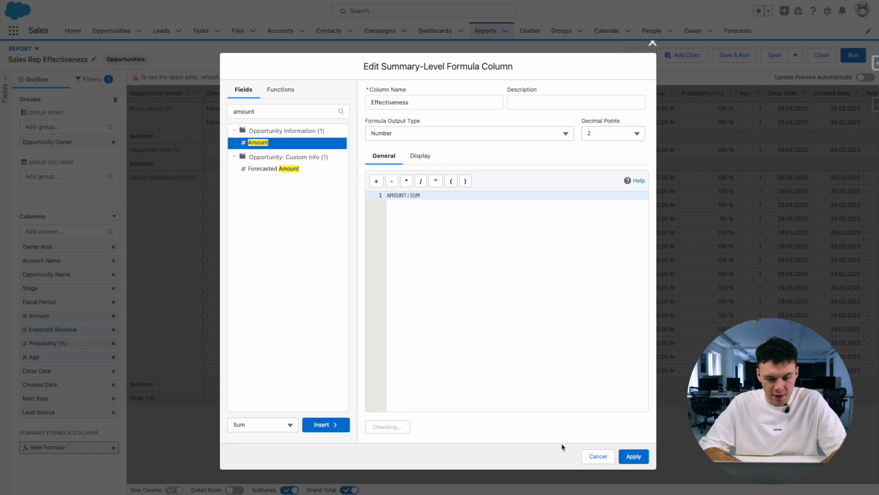
click(633, 452)
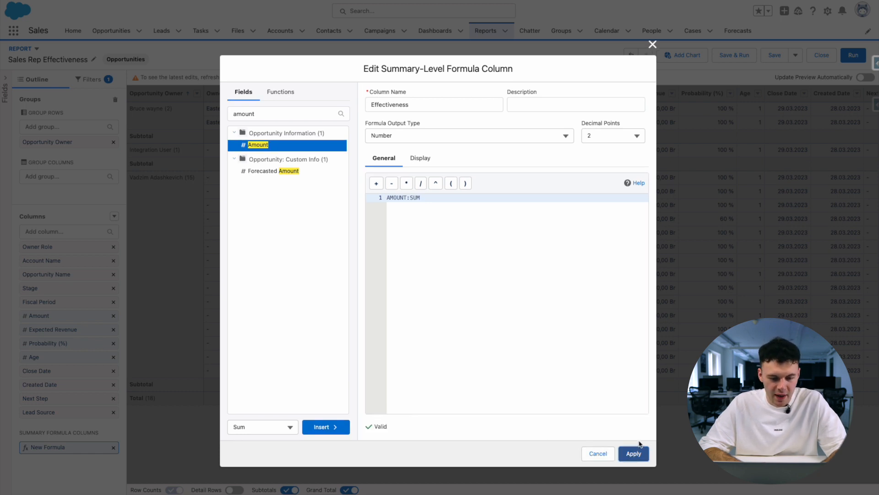
click(855, 55)
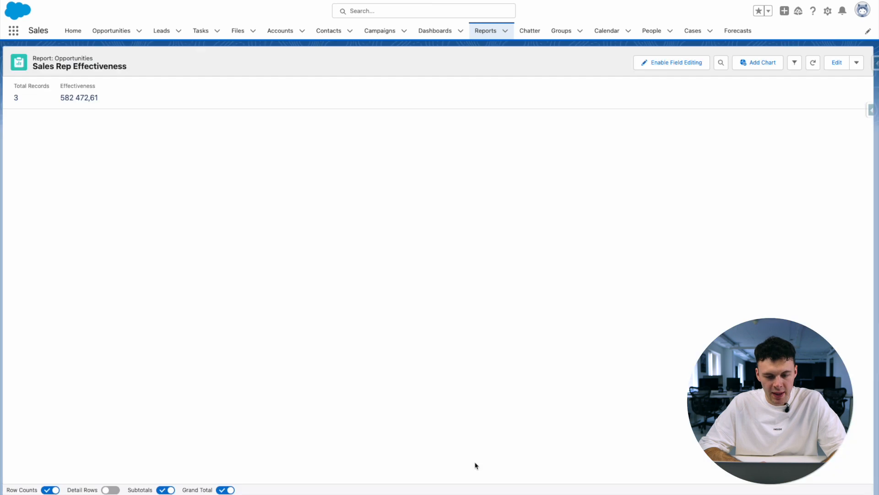